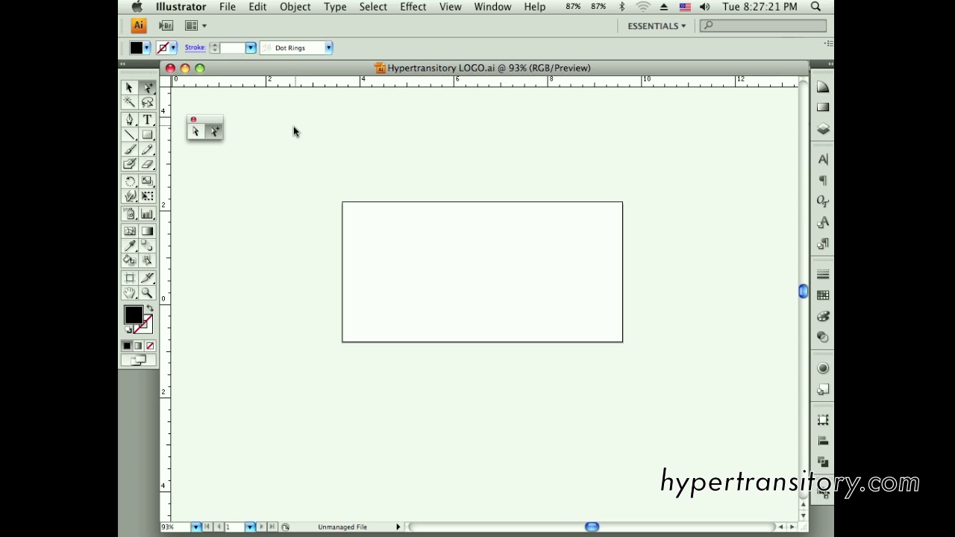
Draw a black rectangle about 1.61 by 1.81 in on the empty artboard
key(super+equal)
key(super+equal)
key(super+equal)
key(super+minus)
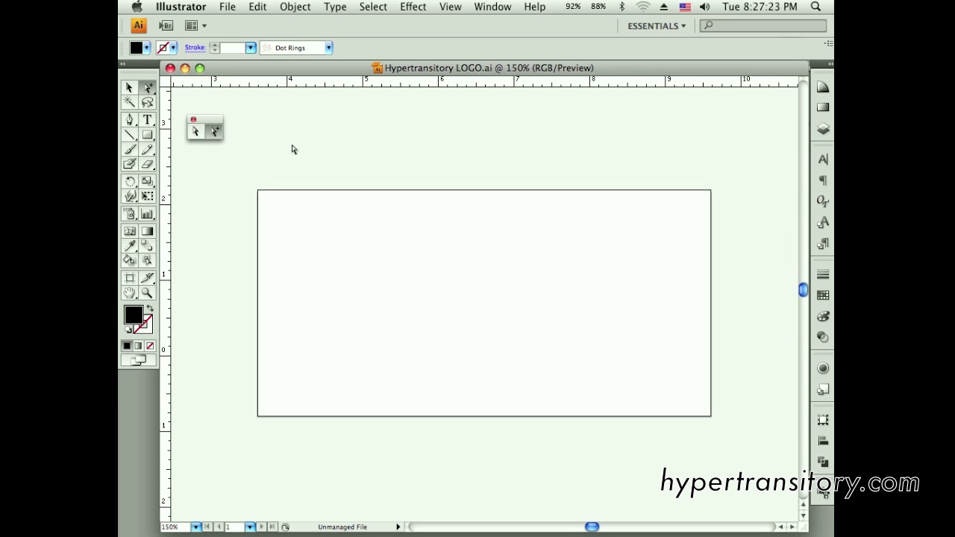
click(211, 117)
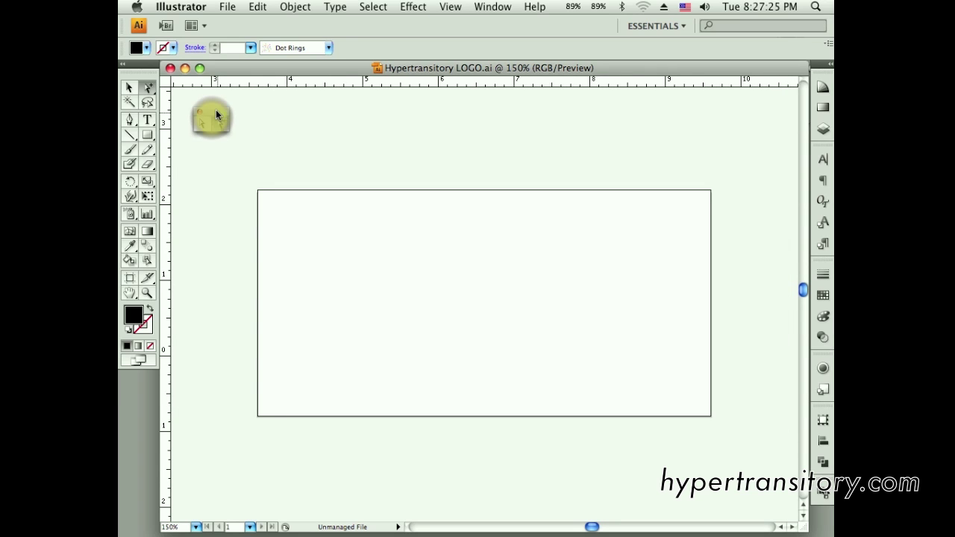
click(148, 135)
drag(290, 230, 413, 366)
click(219, 123)
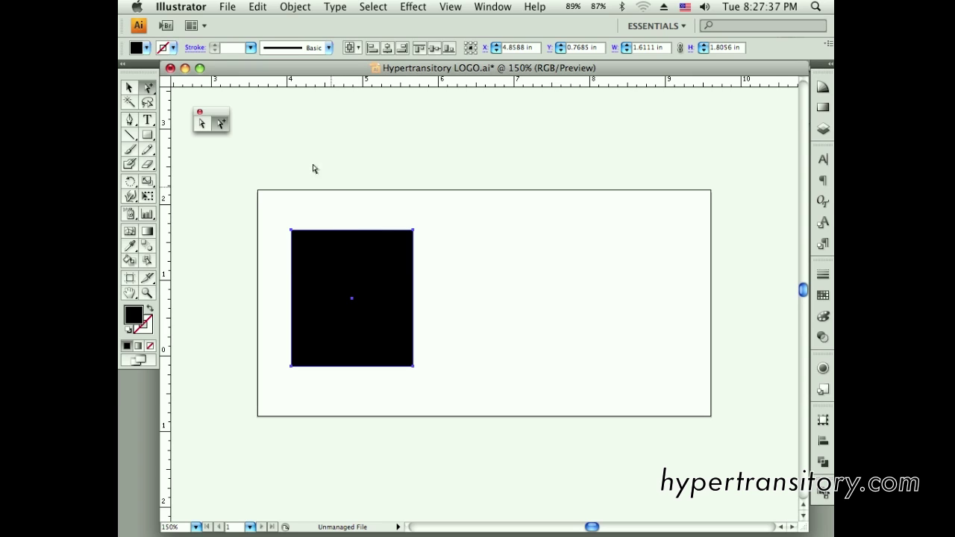
Move the black rectangle slightly within the artboard to about X 4.68 in, Y 0.73 in
drag(209, 111, 222, 113)
mouse_move(378, 258)
mouse_down()
mouse_move(354, 226)
mouse_move(371, 253)
mouse_up()
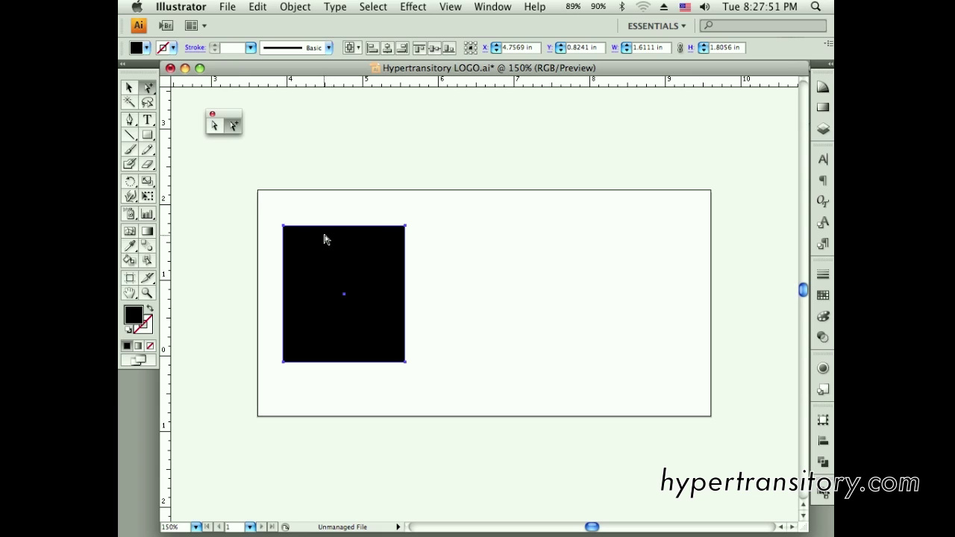
drag(345, 249, 339, 256)
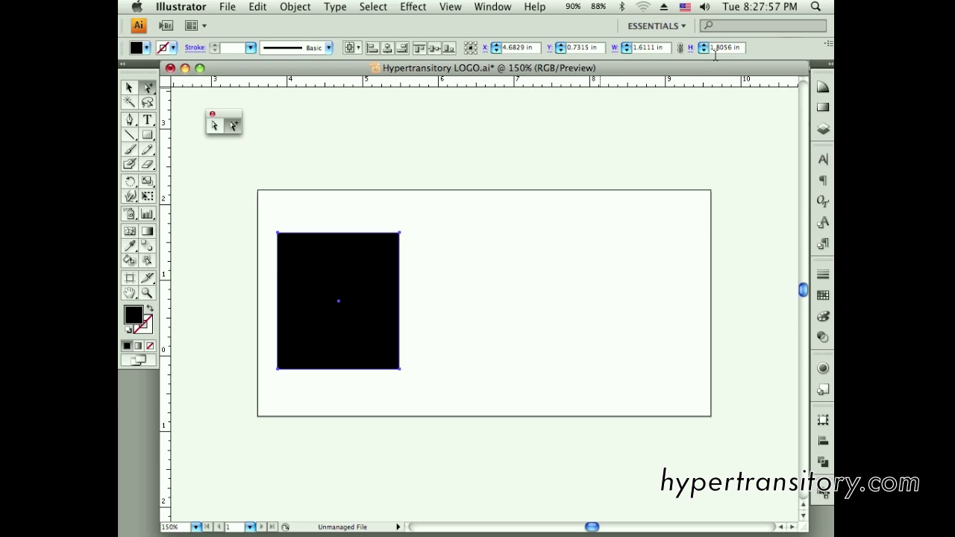
Enlarge the black rectangle by its bounding-box corners to about 4.10 by 4.59 in, and delete it
click(129, 87)
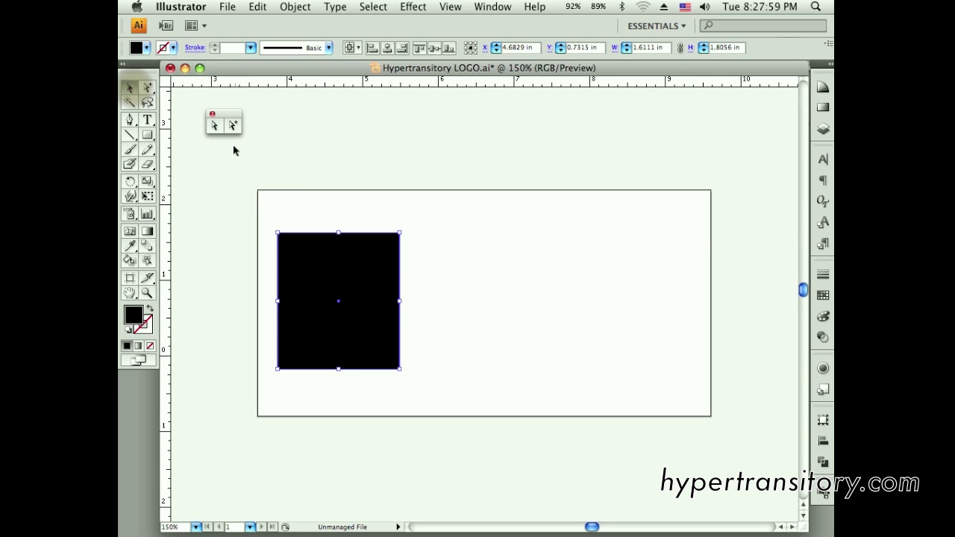
click(395, 372)
click(392, 362)
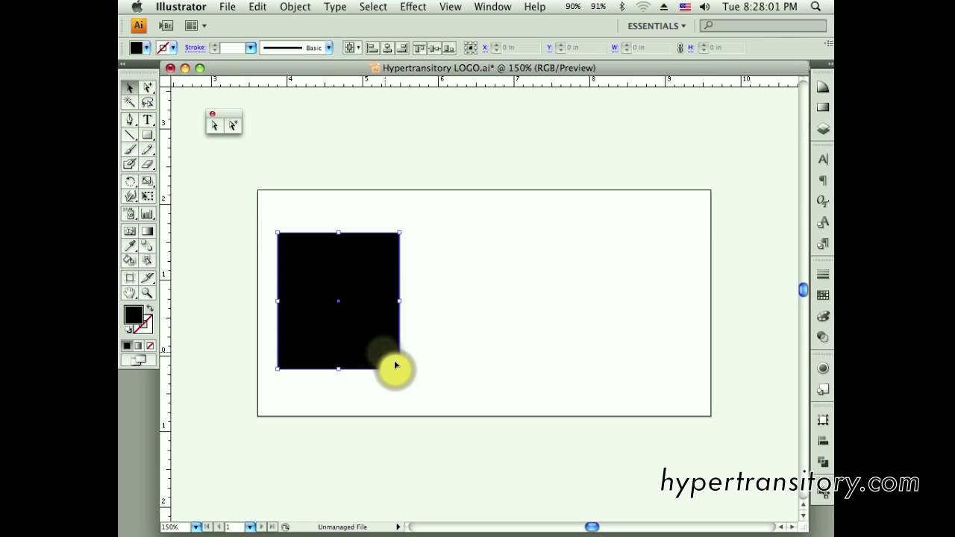
drag(399, 369, 516, 499)
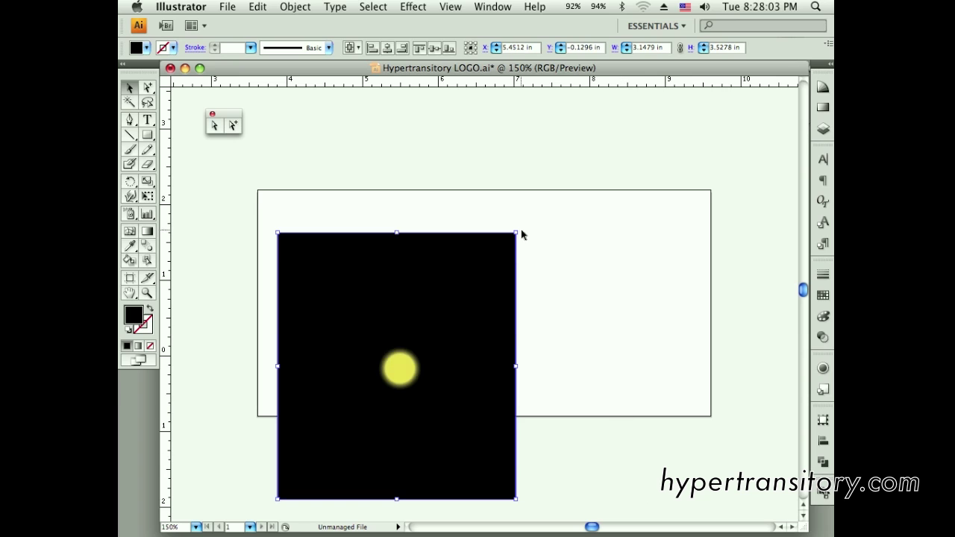
drag(516, 232, 589, 153)
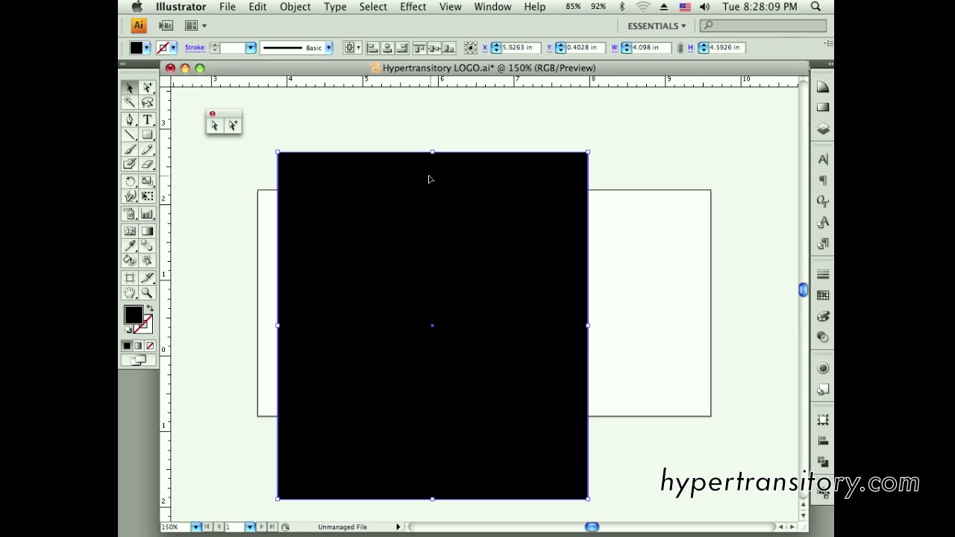
key(Delete)
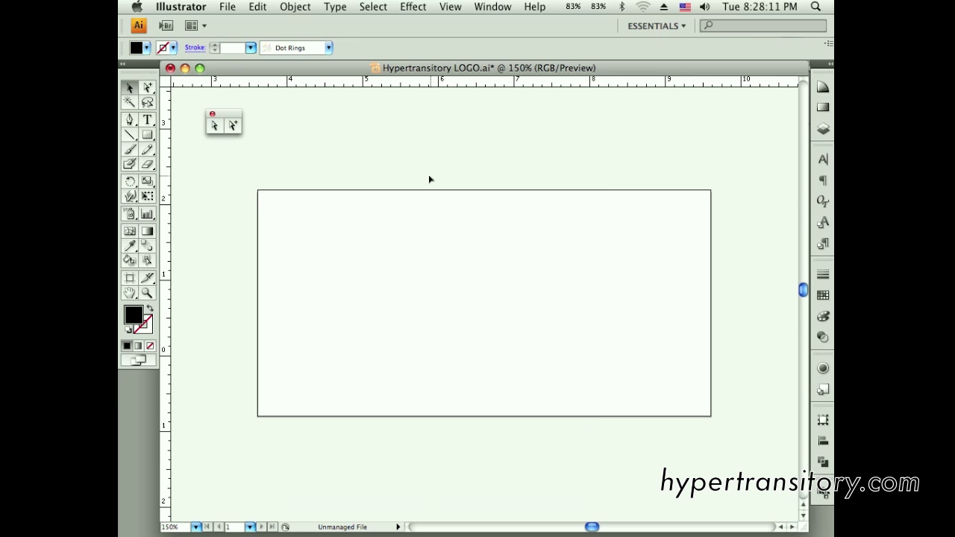
Make the Horizontal layer visible to show the Hypertransitory wordmark, and reposition the floating selection tools
drag(233, 116, 208, 105)
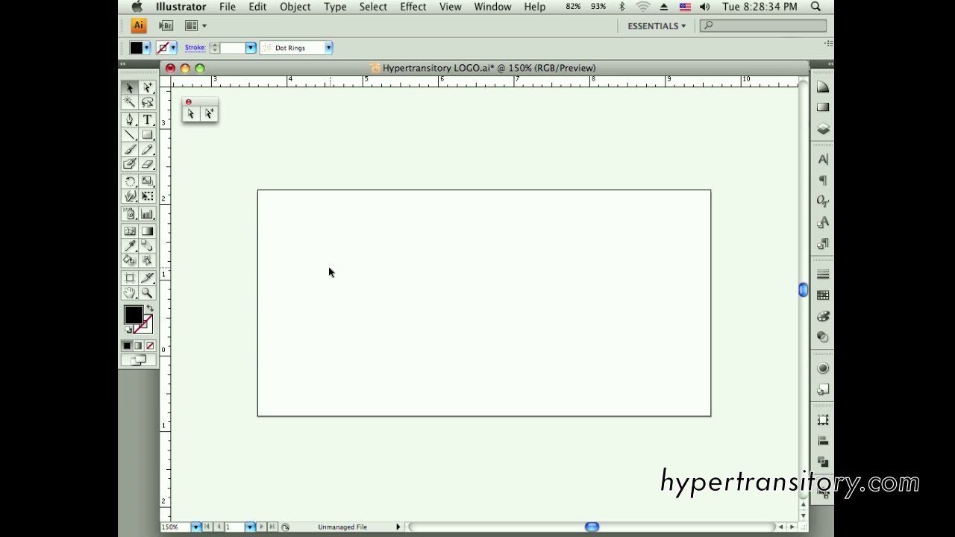
key(F7)
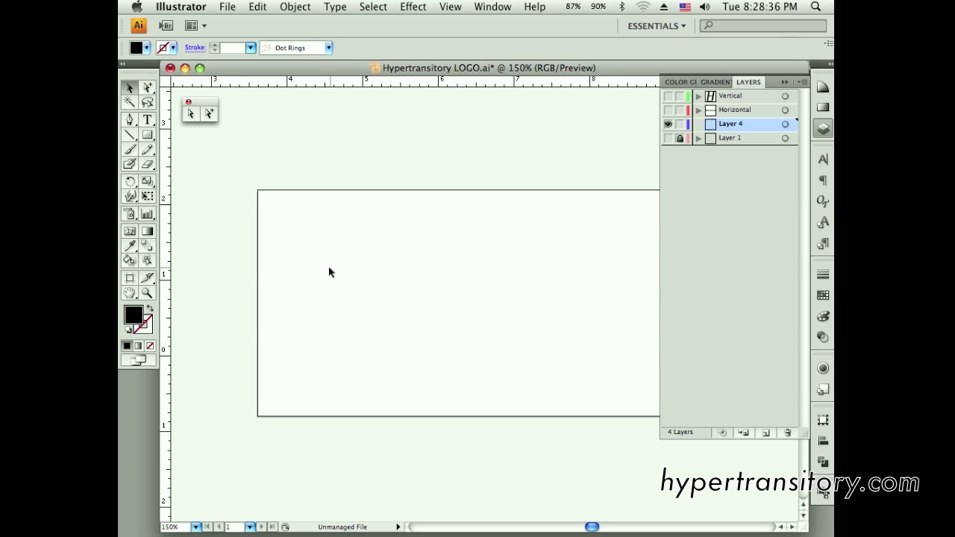
click(668, 112)
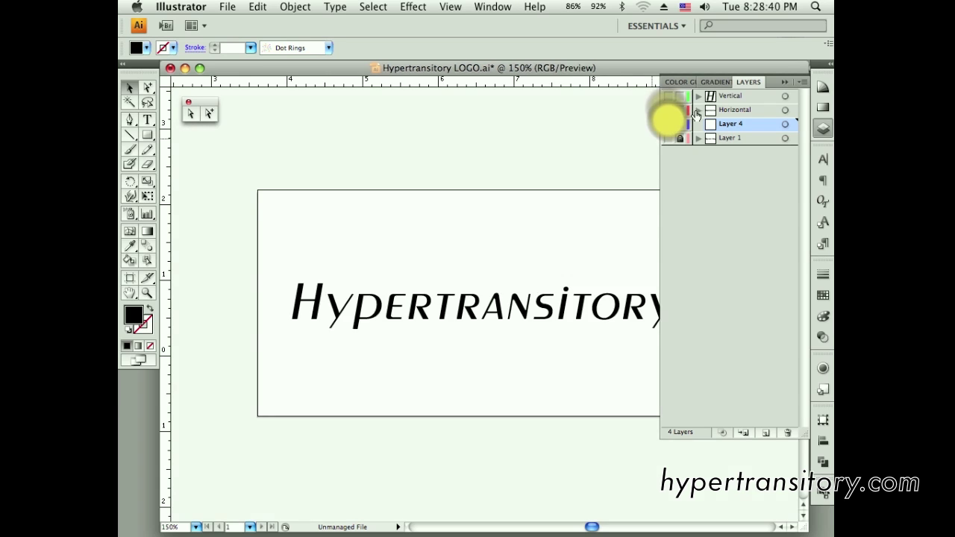
click(784, 81)
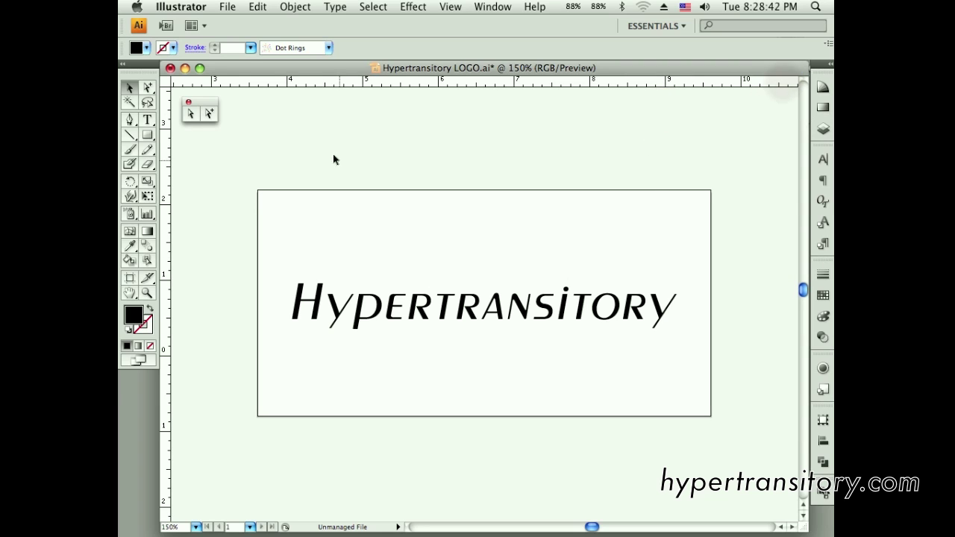
drag(203, 100, 213, 106)
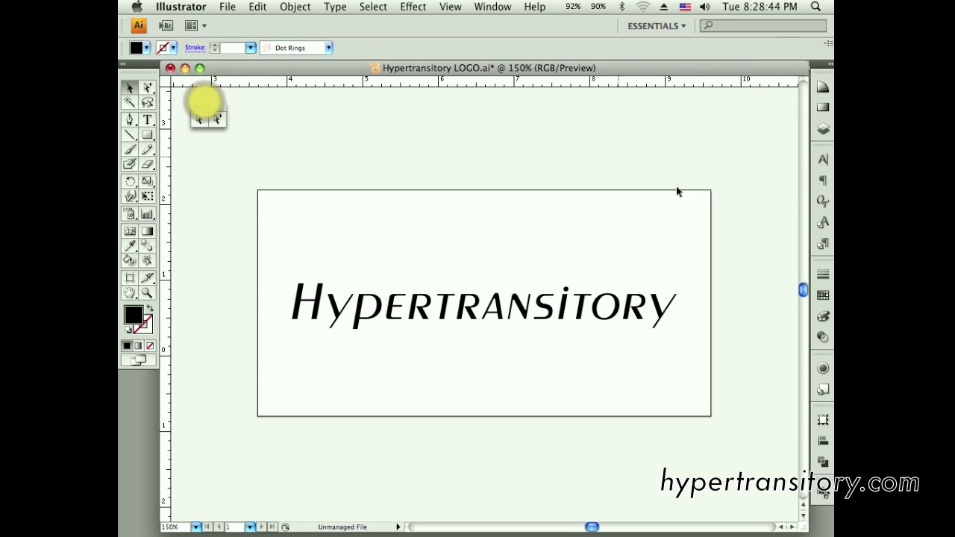
Open the PANTONE solid coated color book as a swatch library
click(821, 296)
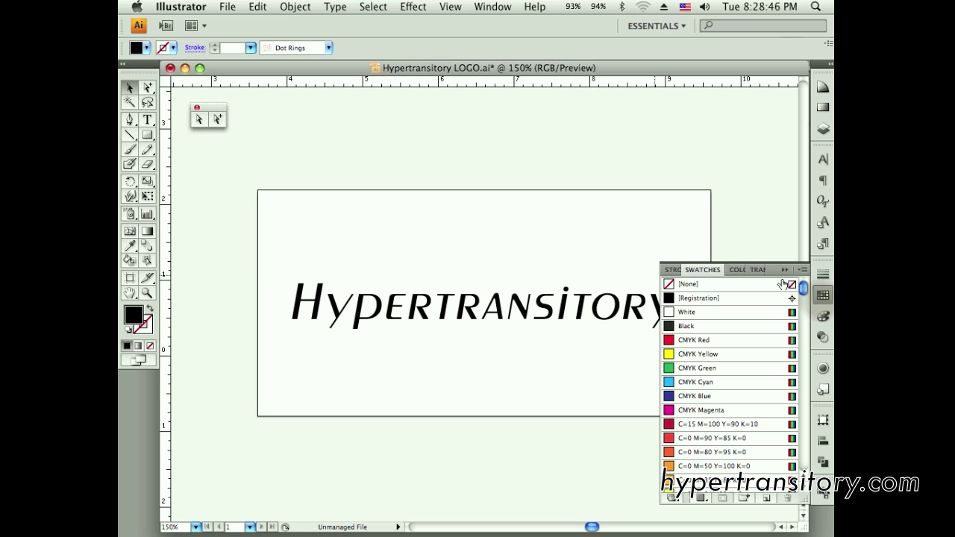
drag(801, 291, 802, 343)
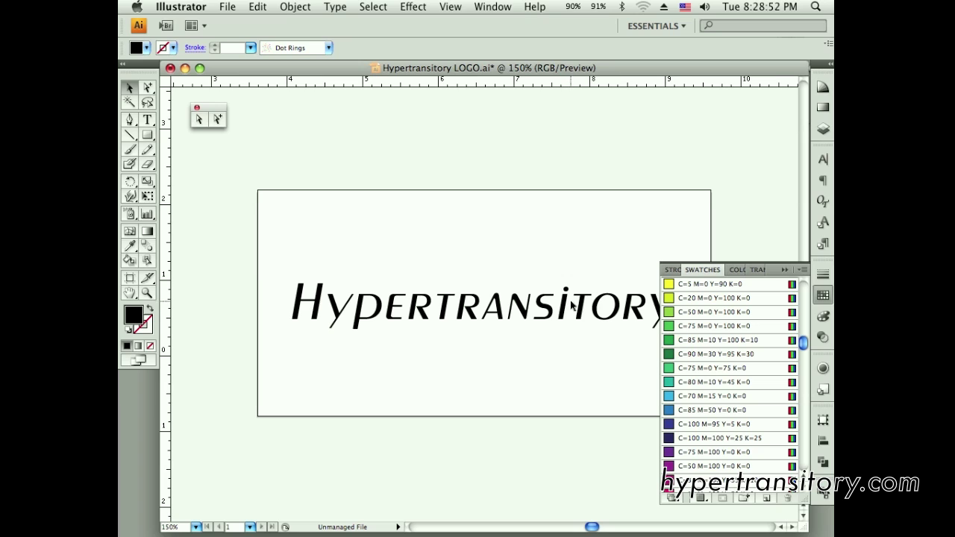
click(785, 276)
click(822, 296)
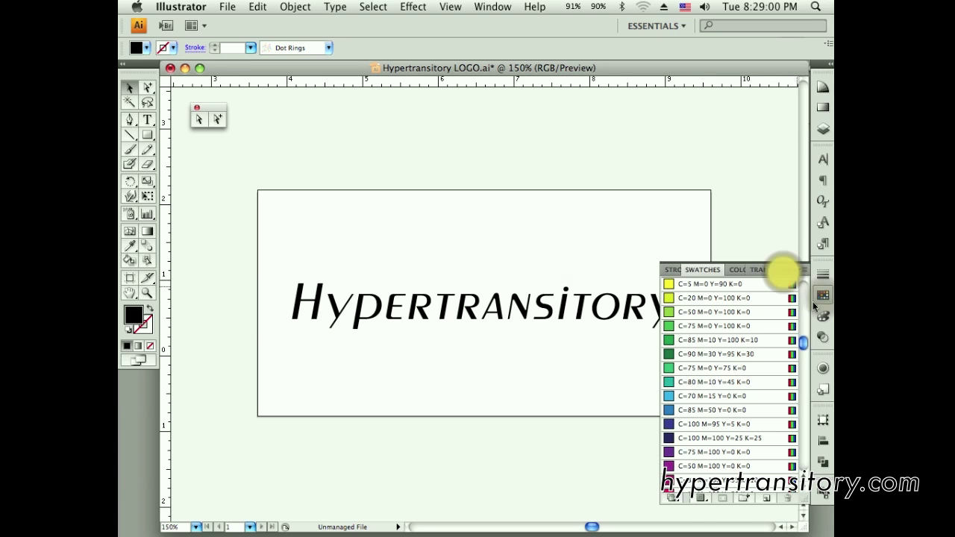
click(803, 270)
mouse_move(750, 492)
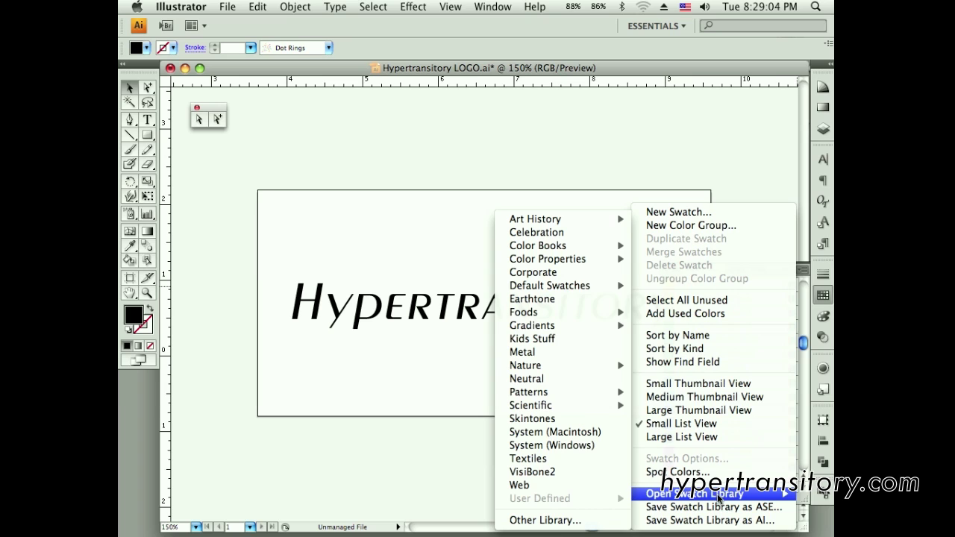
mouse_move(553, 246)
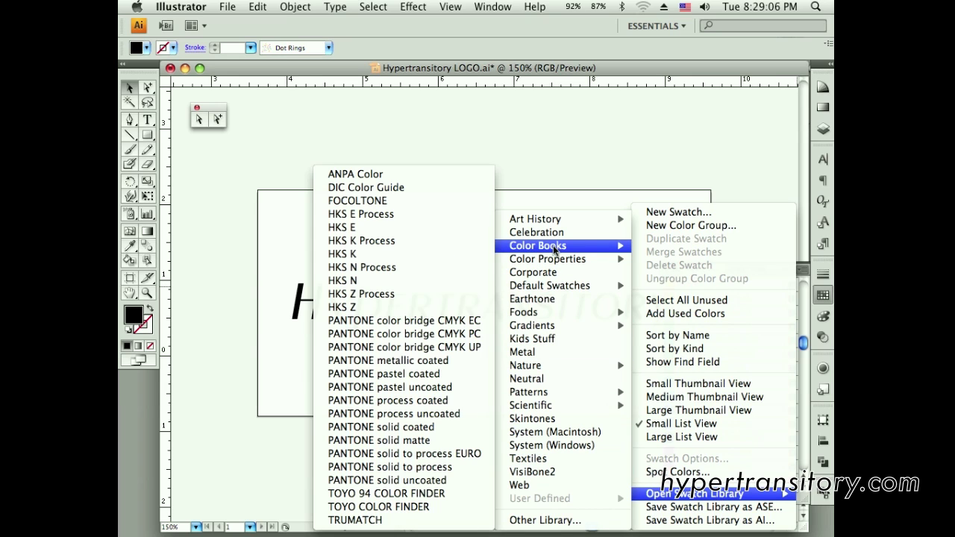
click(415, 428)
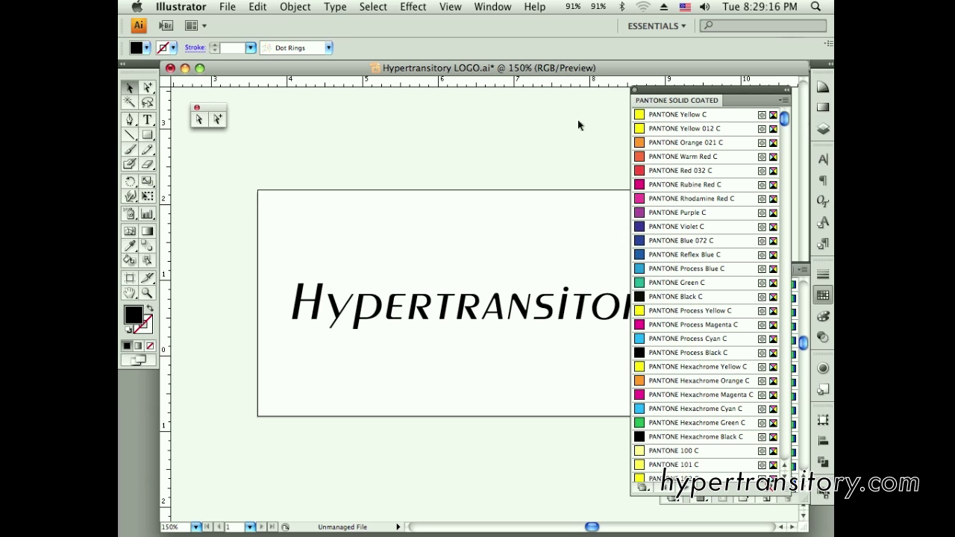
Fill the whole Hypertransitory wordmark with PANTONE 2747 C and deselect it
click(361, 322)
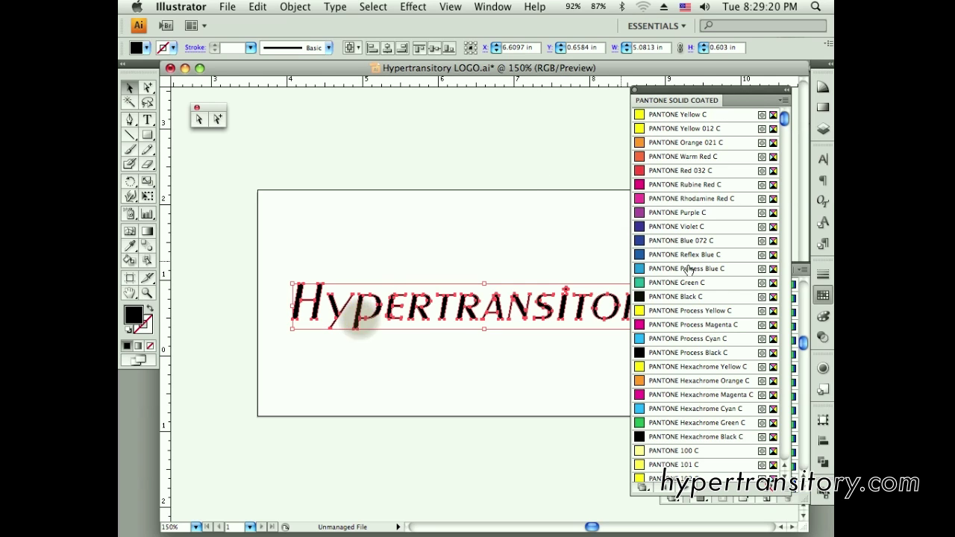
drag(783, 119, 781, 213)
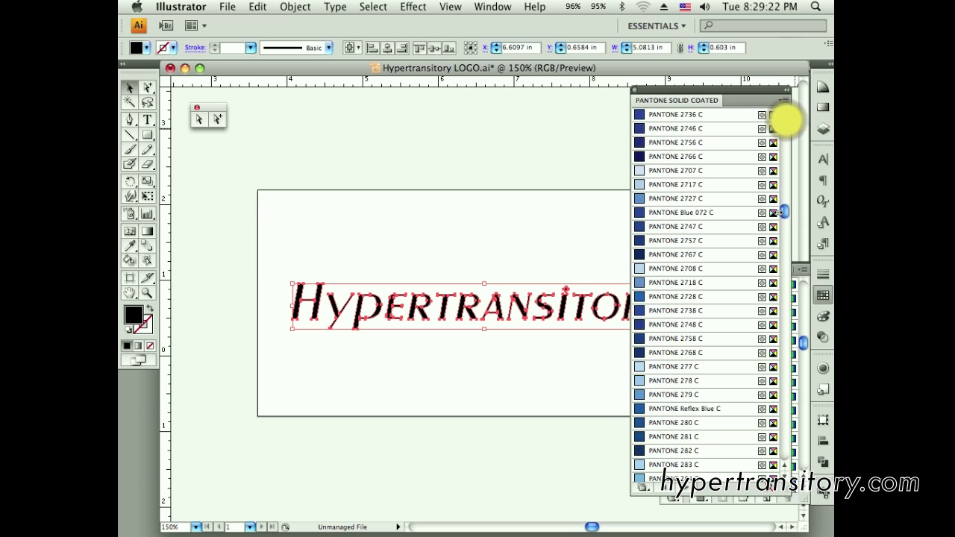
click(674, 226)
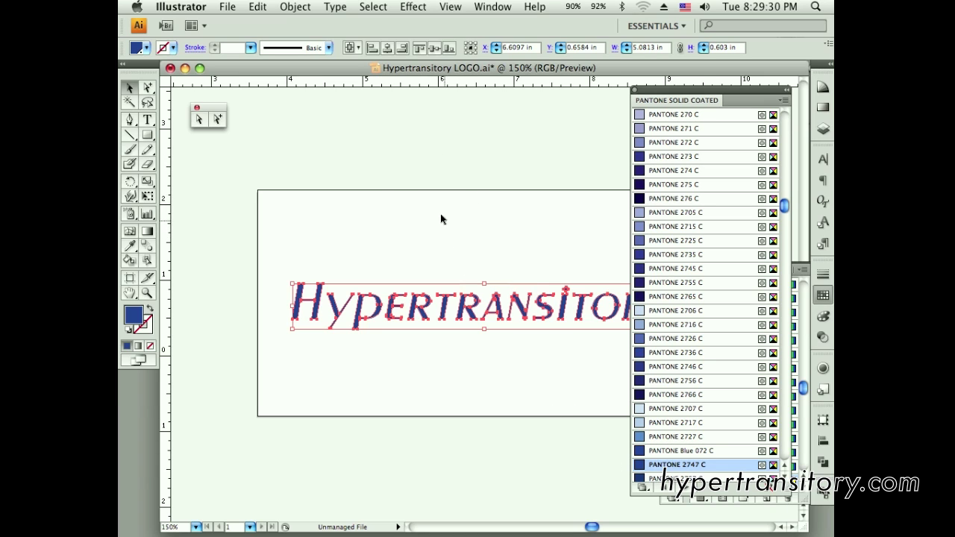
click(409, 219)
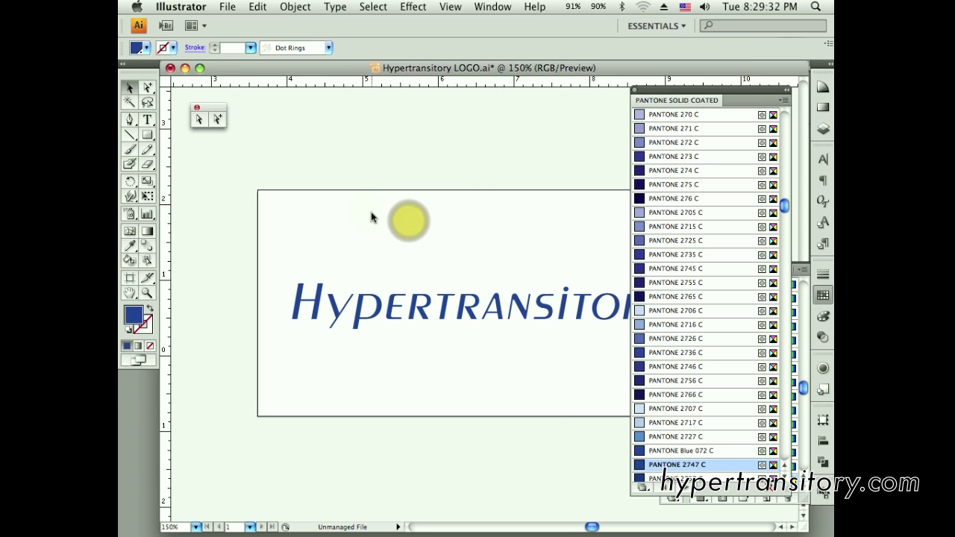
drag(373, 217, 421, 367)
click(435, 234)
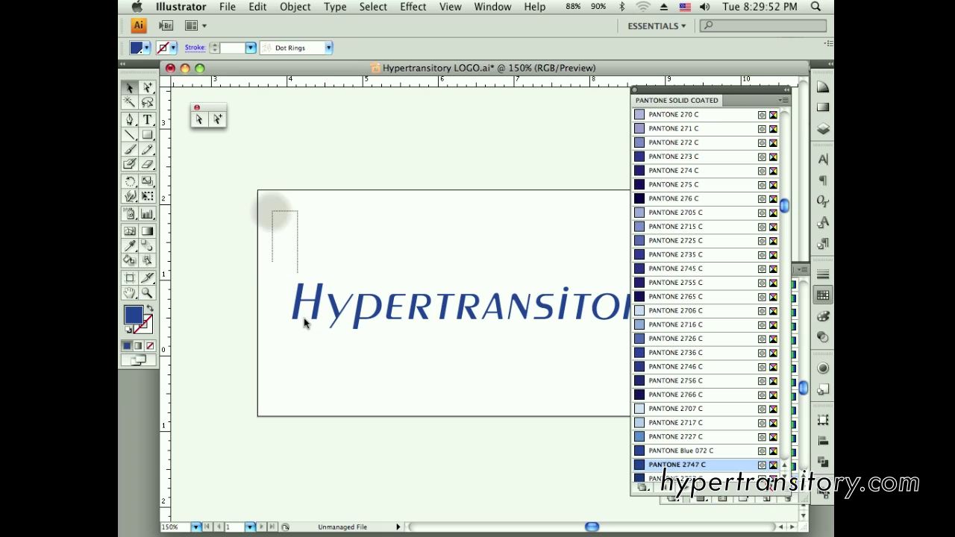
drag(270, 210, 336, 366)
click(345, 224)
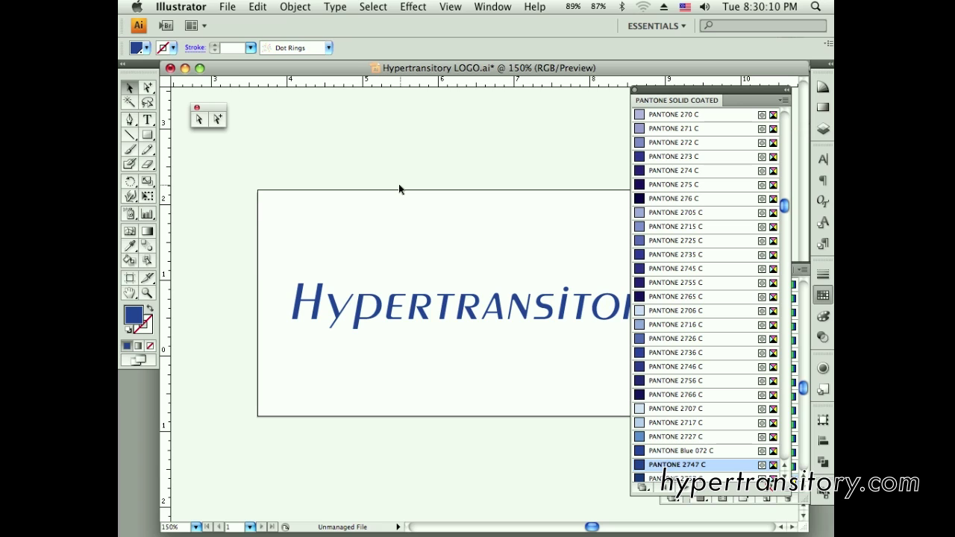
Close the PANTONE solid coated library and fill the whole wordmark with the document swatch C=0 M=50 Y=100 K=0
drag(388, 261, 429, 352)
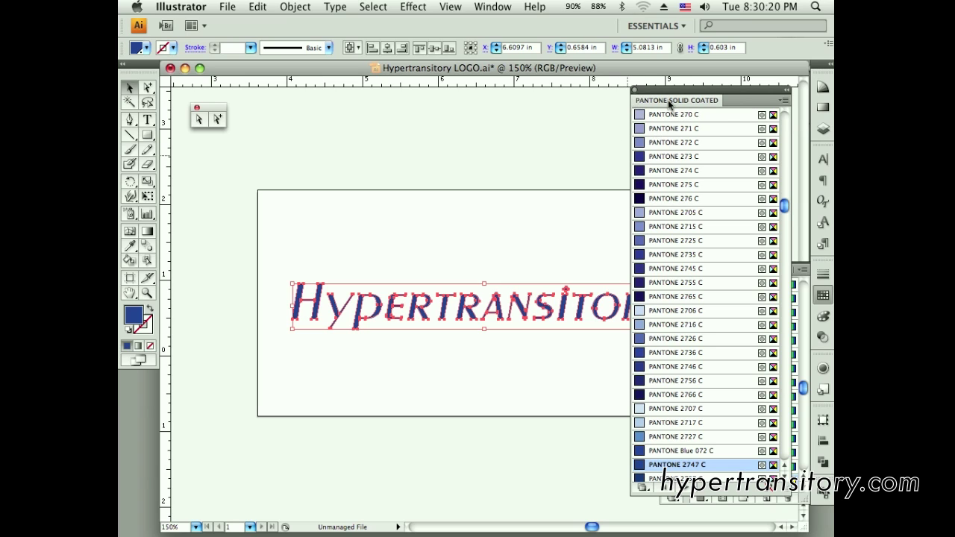
click(634, 89)
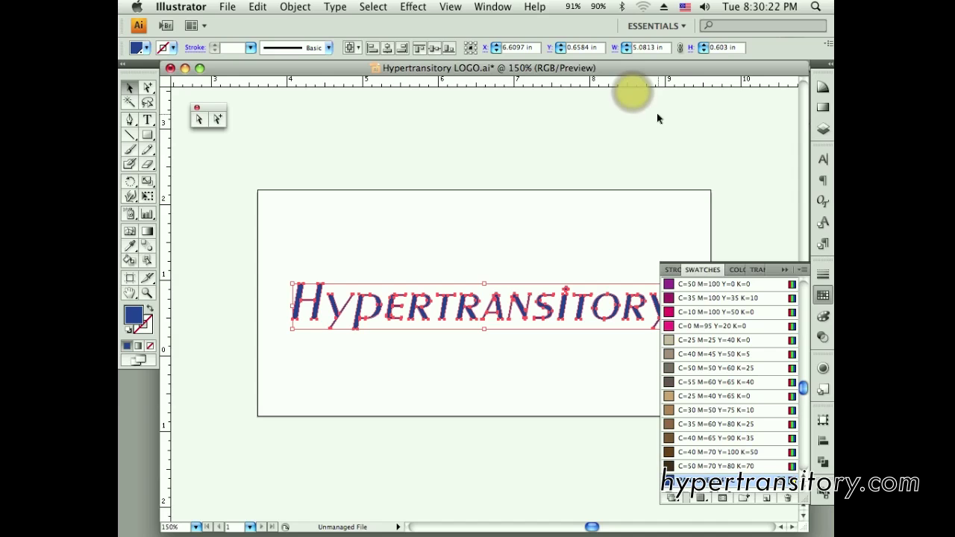
drag(801, 398, 801, 332)
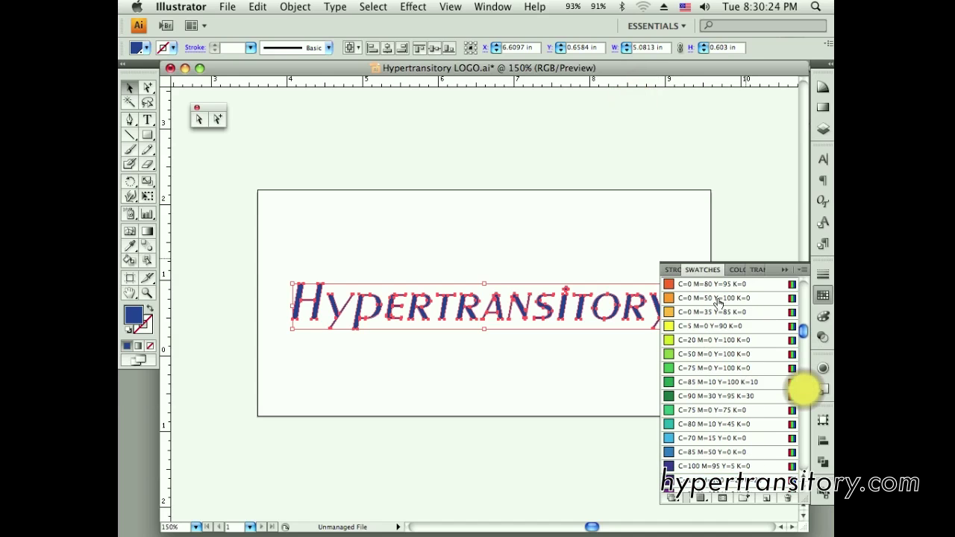
click(713, 298)
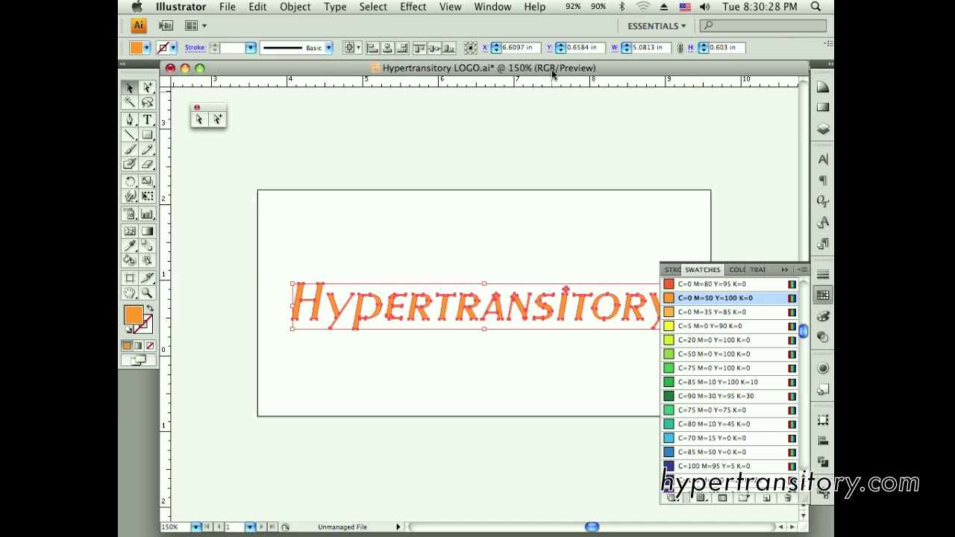
Change the document color mode to CMYK
click(229, 7)
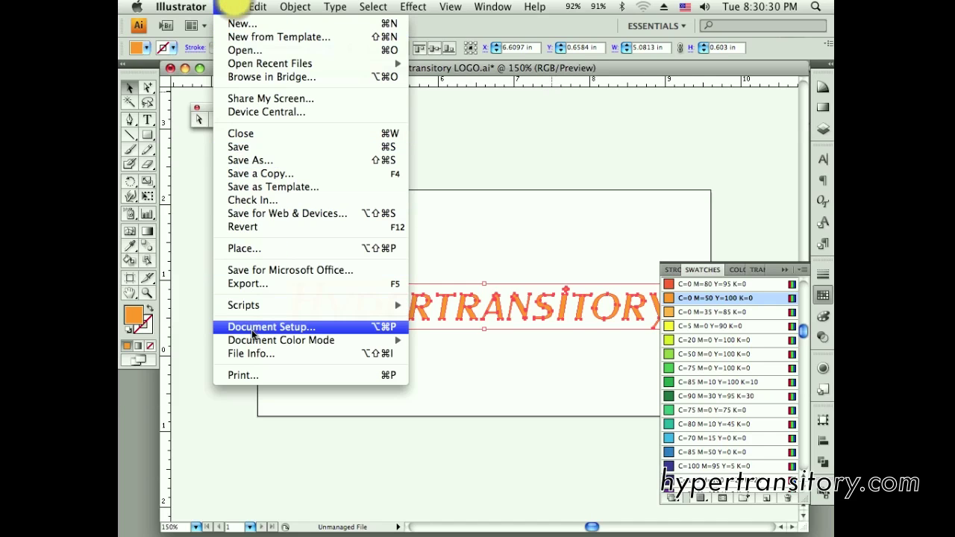
mouse_move(252, 341)
click(422, 343)
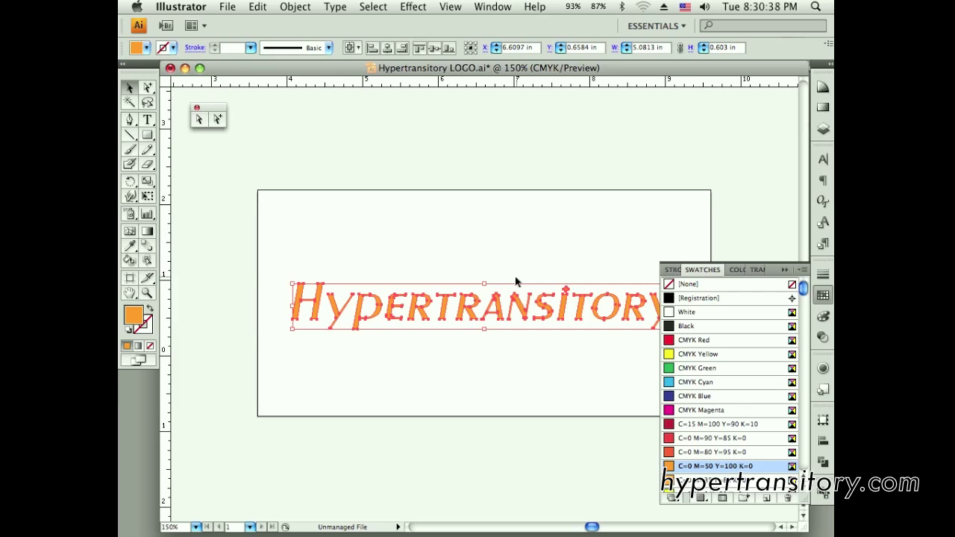
Shift the wordmark slightly to about X 6.56 in, Y 0.63 in, and fill it with the CMYK Red swatch
mouse_move(595, 307)
mouse_down()
mouse_move(577, 271)
mouse_move(591, 306)
mouse_up()
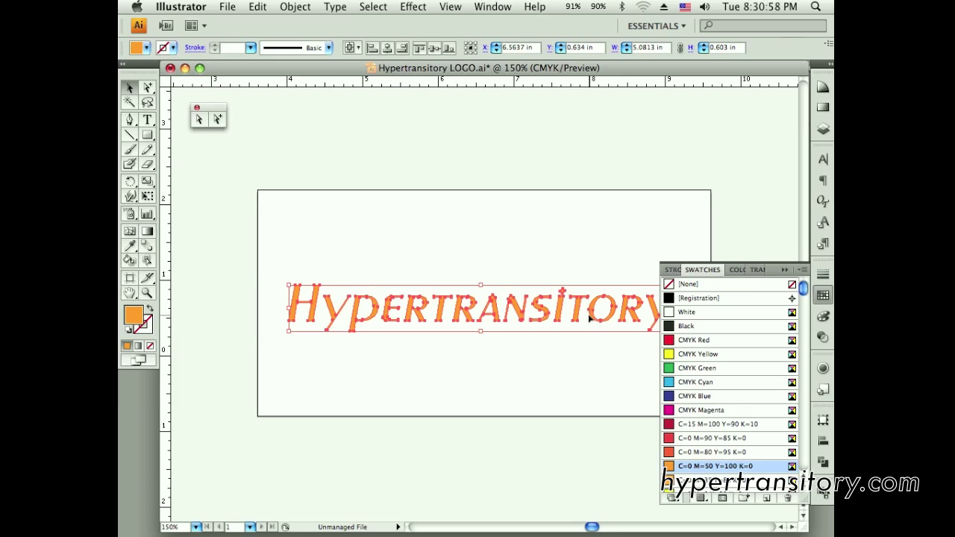
click(692, 341)
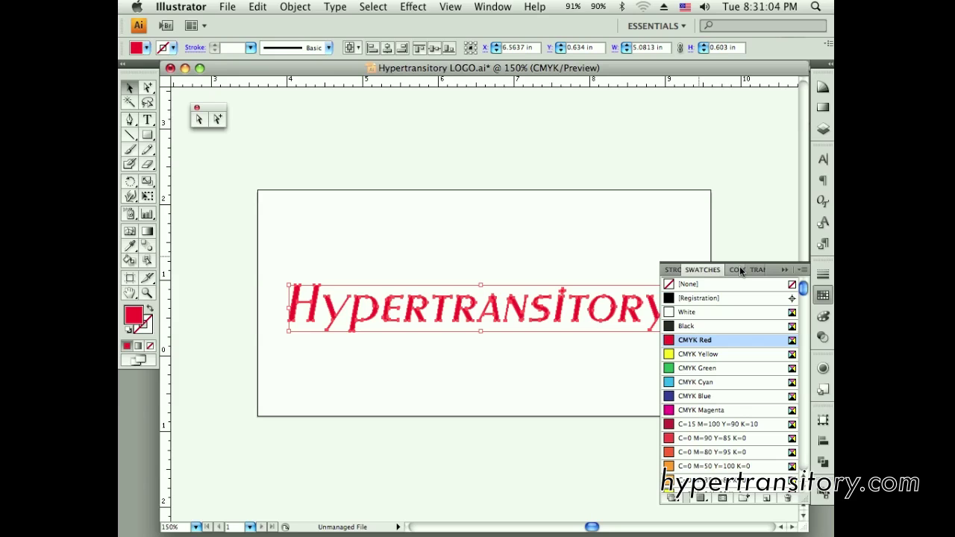
Collapse the swatch list, reselect the whole wordmark to check it, and deselect it
click(779, 270)
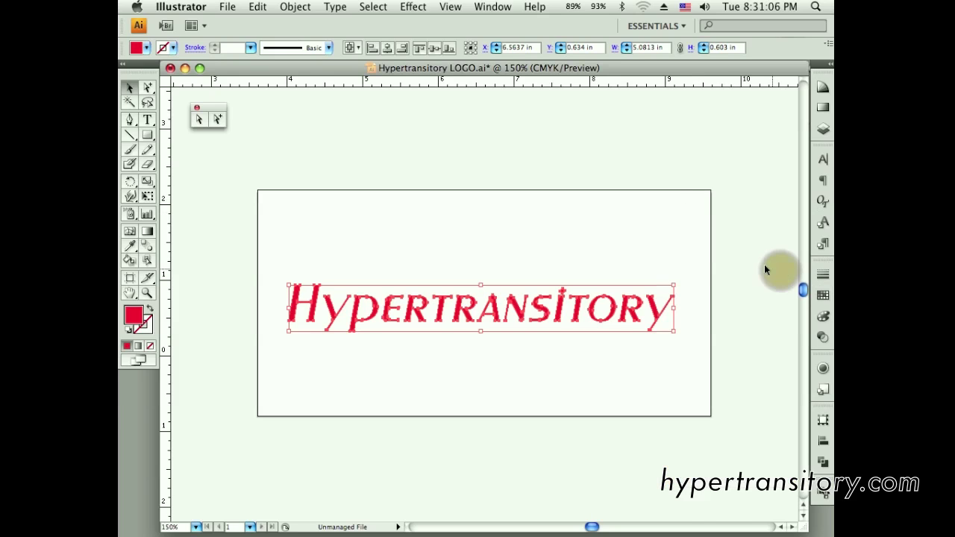
click(473, 211)
drag(263, 224, 697, 400)
click(656, 224)
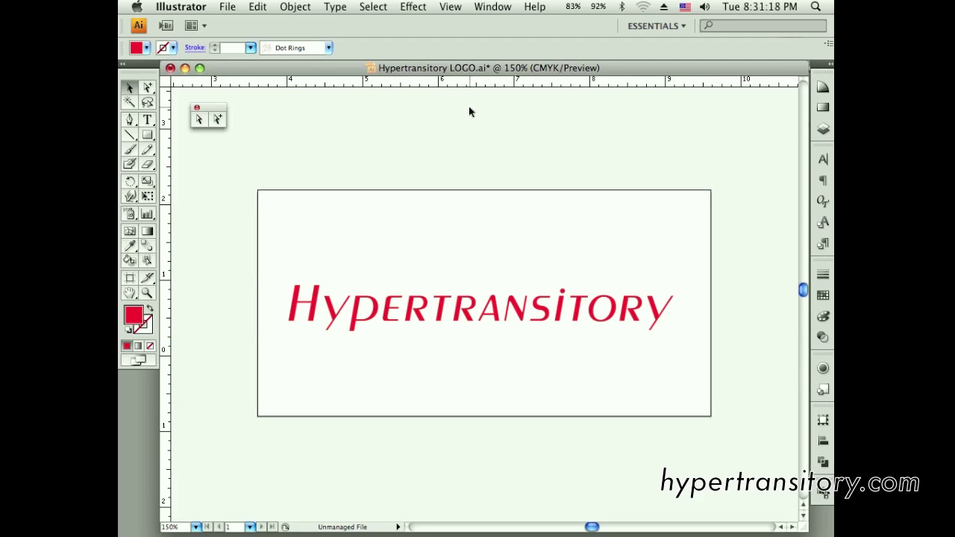
Try darker and brighter reds, up to F90315, for the whole wordmark's fill in the Color Picker, cancel the change and deselect
drag(285, 243, 680, 385)
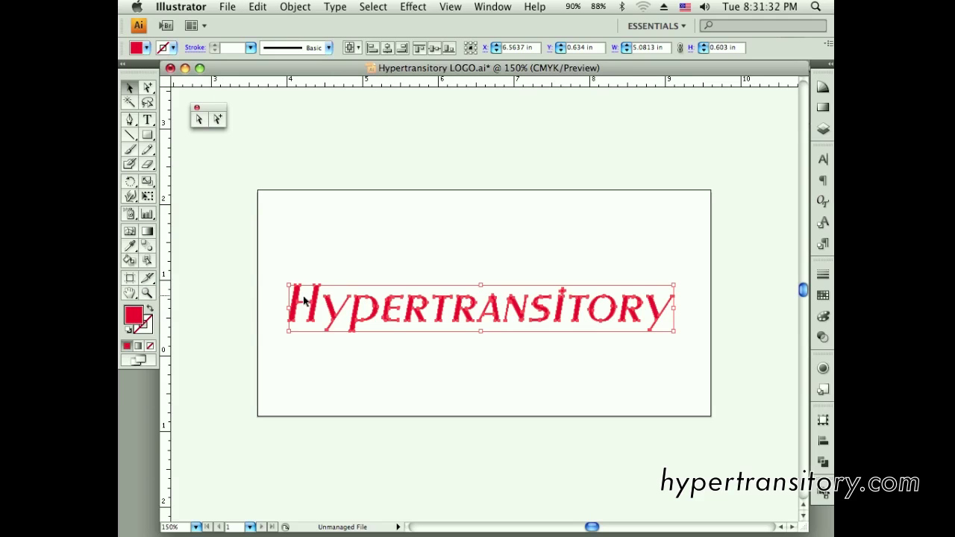
double_click(134, 318)
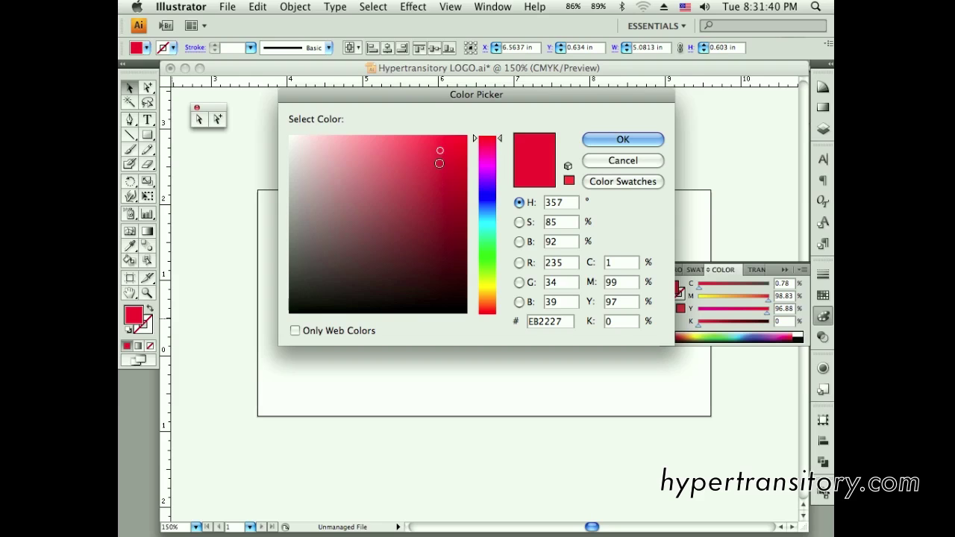
drag(452, 147, 459, 167)
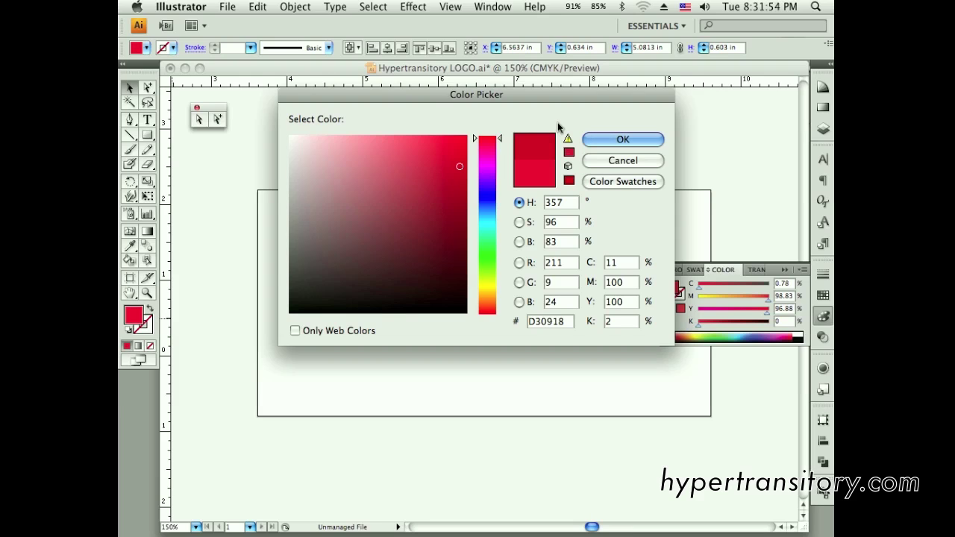
click(442, 167)
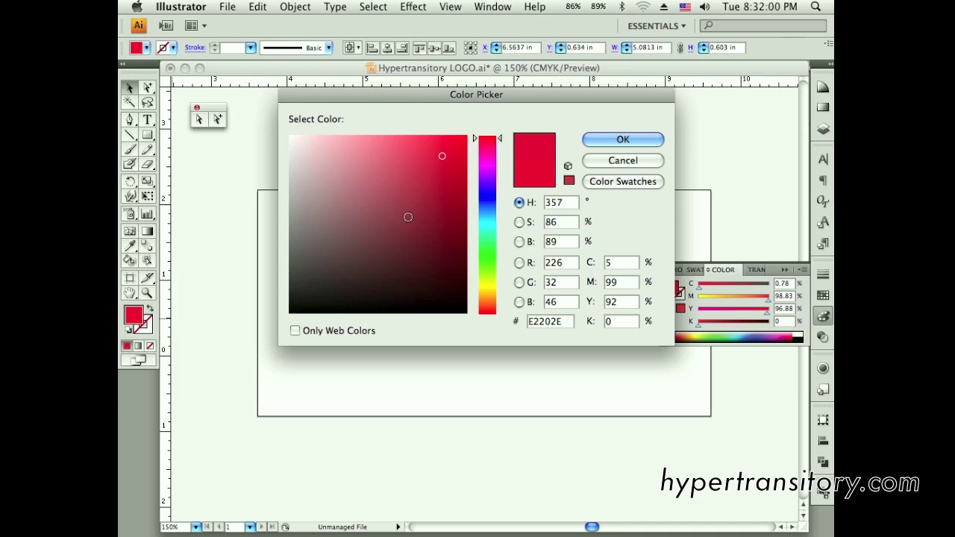
click(461, 138)
mouse_move(461, 138)
mouse_down()
mouse_move(452, 143)
mouse_move(465, 138)
mouse_up()
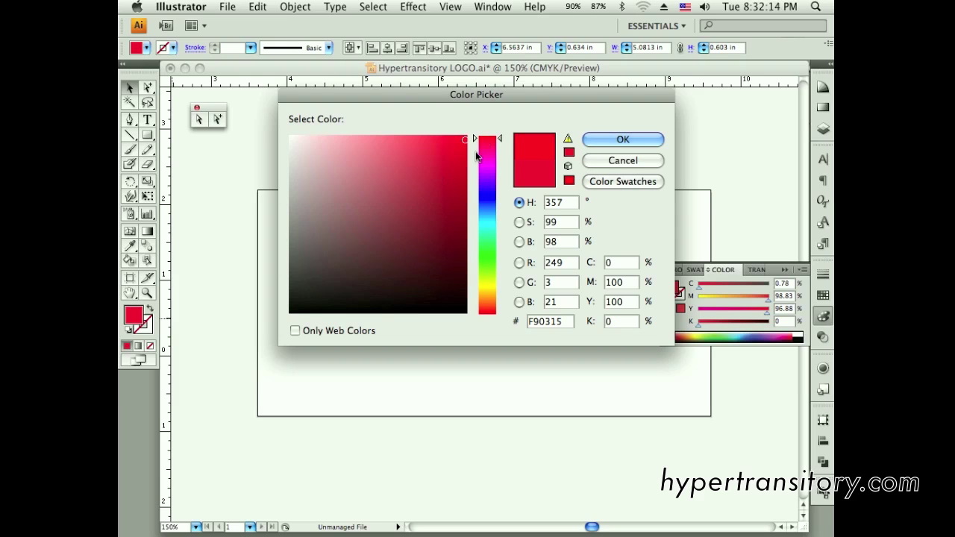
drag(551, 96, 549, 99)
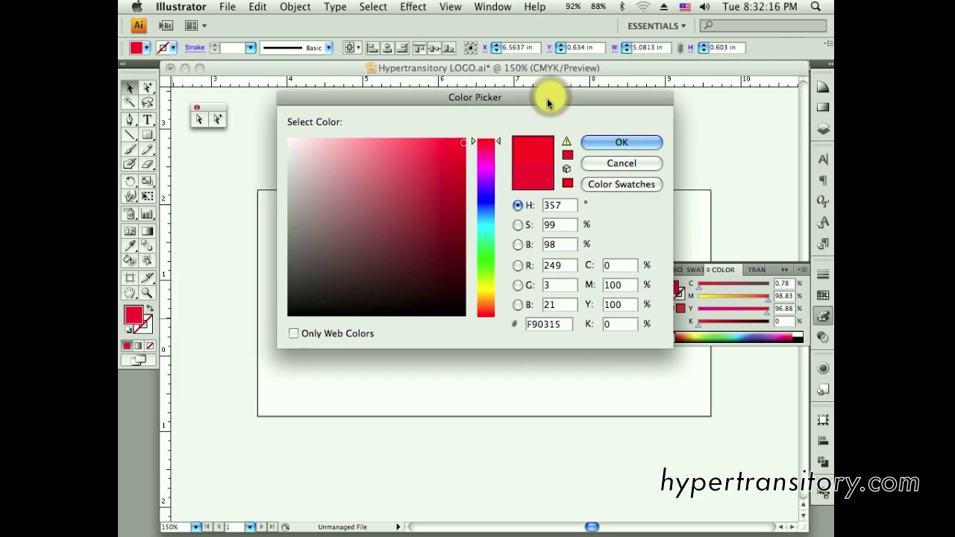
click(610, 161)
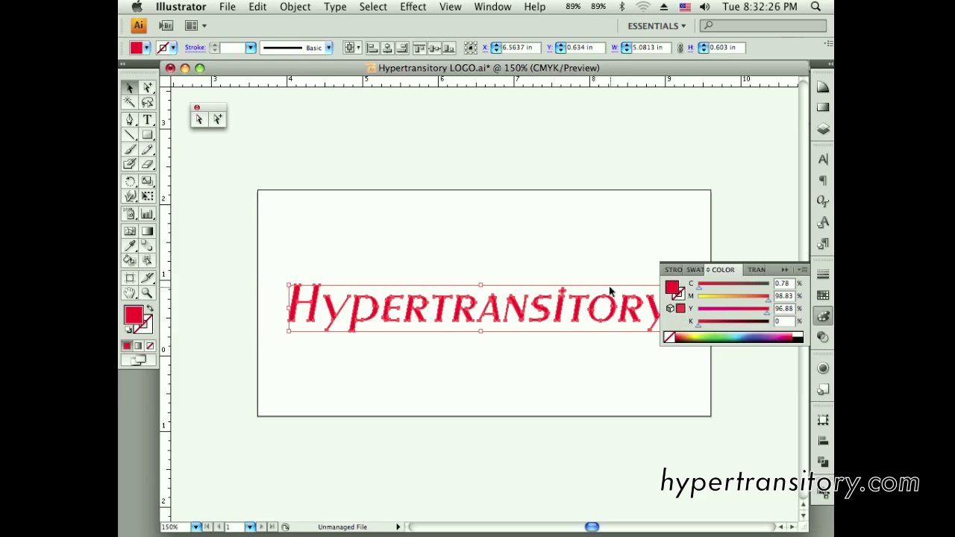
click(561, 246)
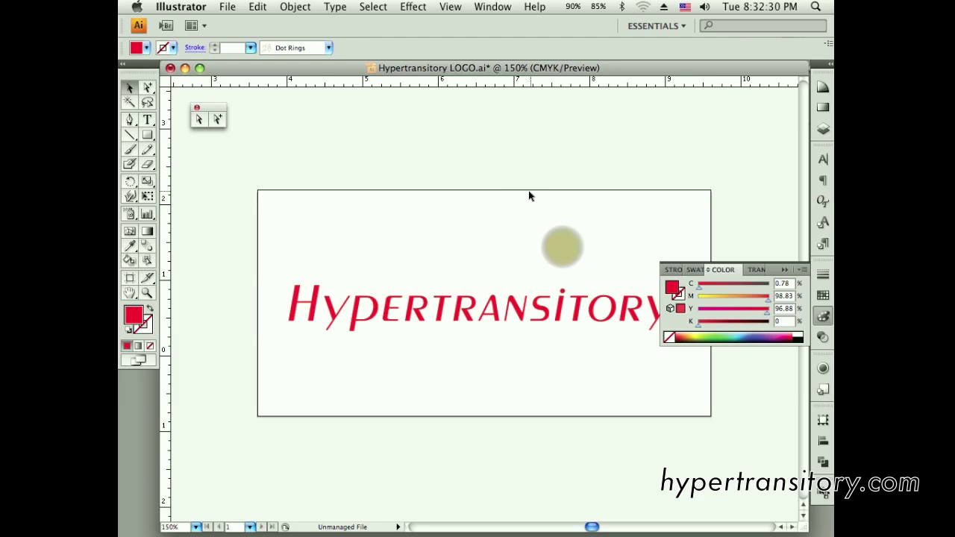
Switch to Photoshop, examine out-of-gamut areas in the foreground Color Picker by shifting the hue to green 1e7919, and return to Illustrator
key(super+Tab)
key(super+Tab)
key(super+Tab)
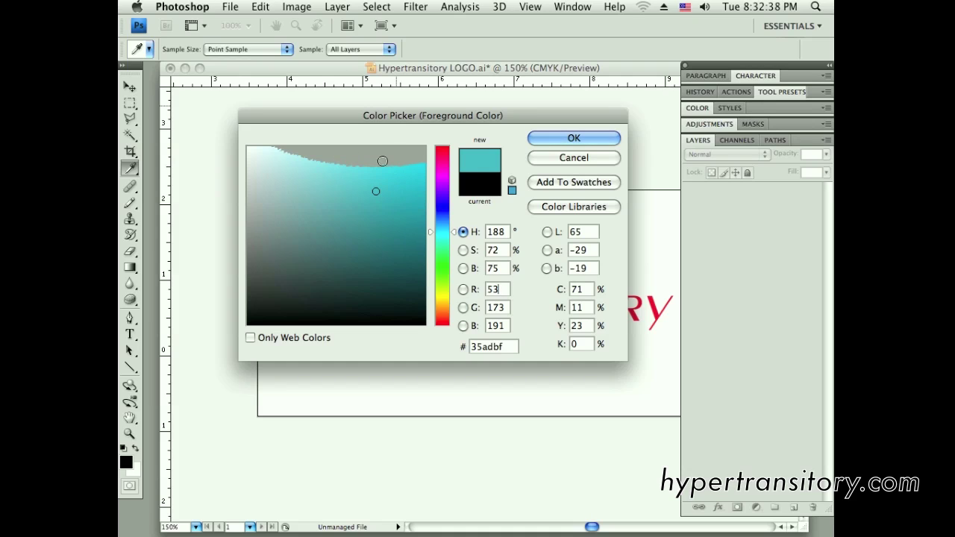
drag(383, 191, 388, 240)
drag(452, 231, 453, 262)
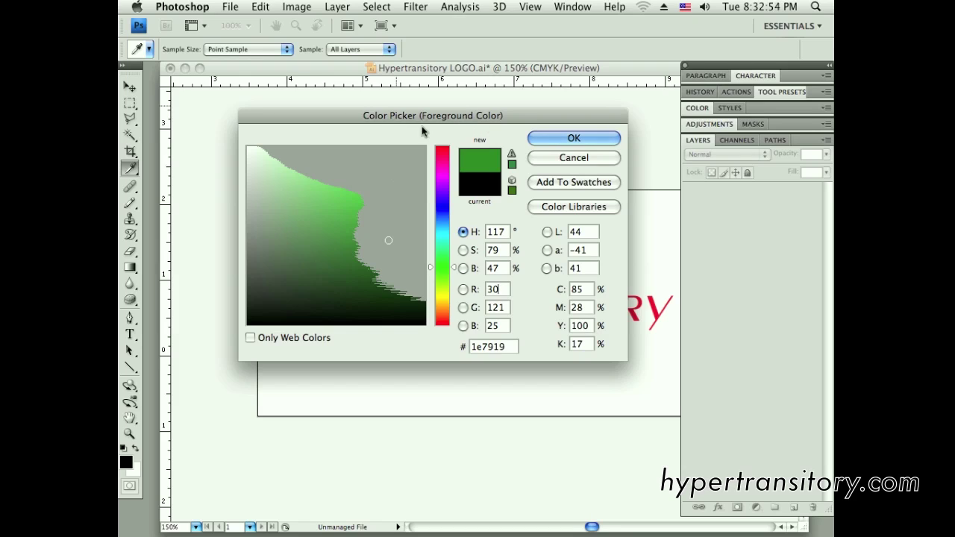
click(463, 116)
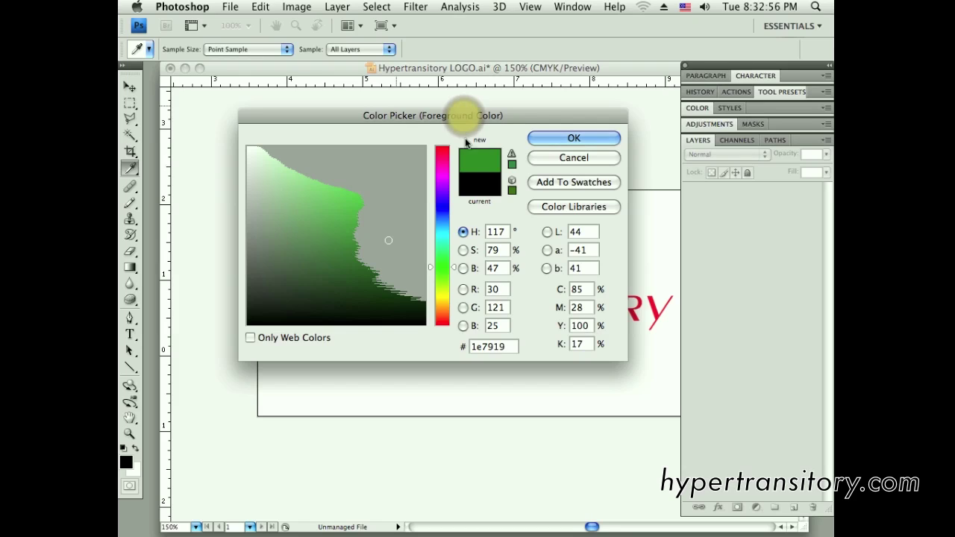
click(643, 156)
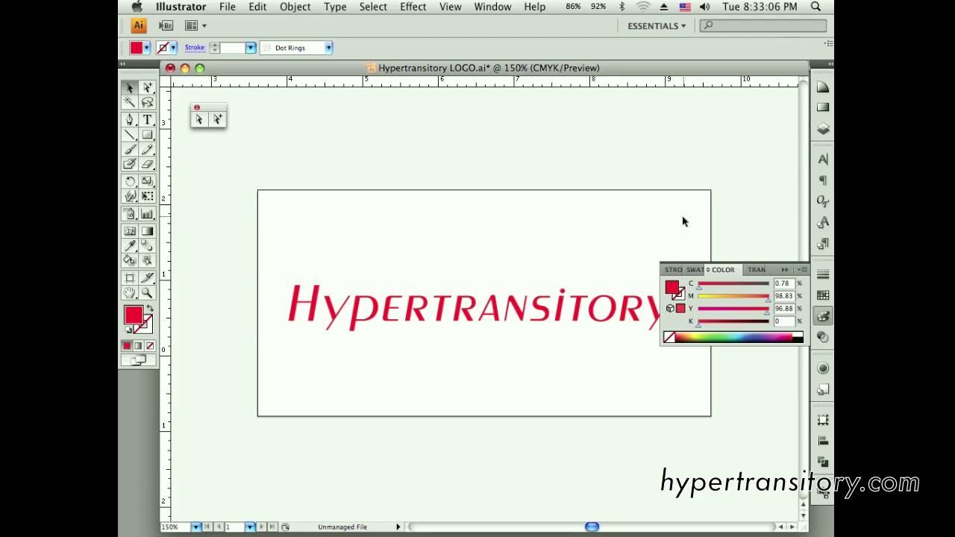
Collapse the CMYK color sliders and select the whole Hypertransitory wordmark
click(783, 271)
click(634, 167)
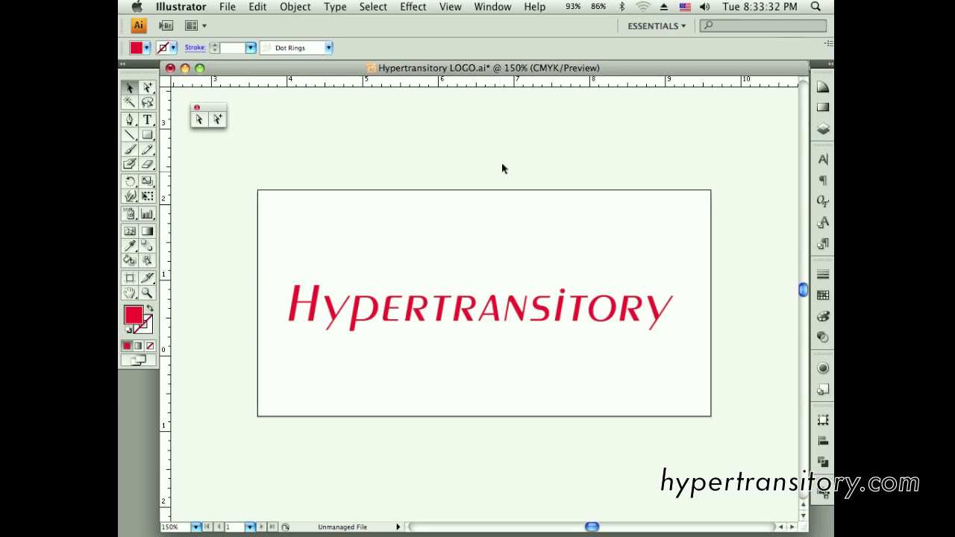
click(554, 164)
mouse_move(558, 216)
mouse_down()
mouse_move(560, 239)
mouse_move(552, 226)
mouse_up()
drag(274, 254, 688, 383)
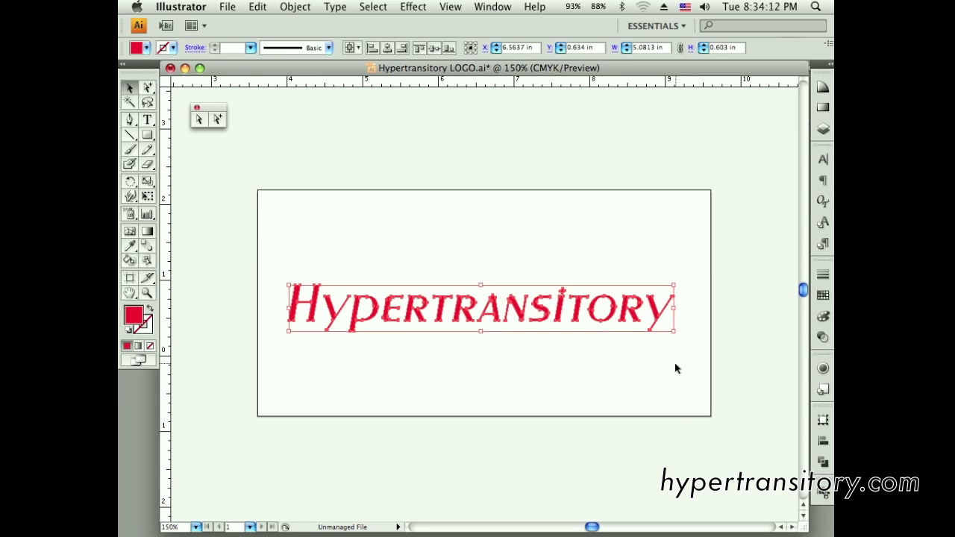